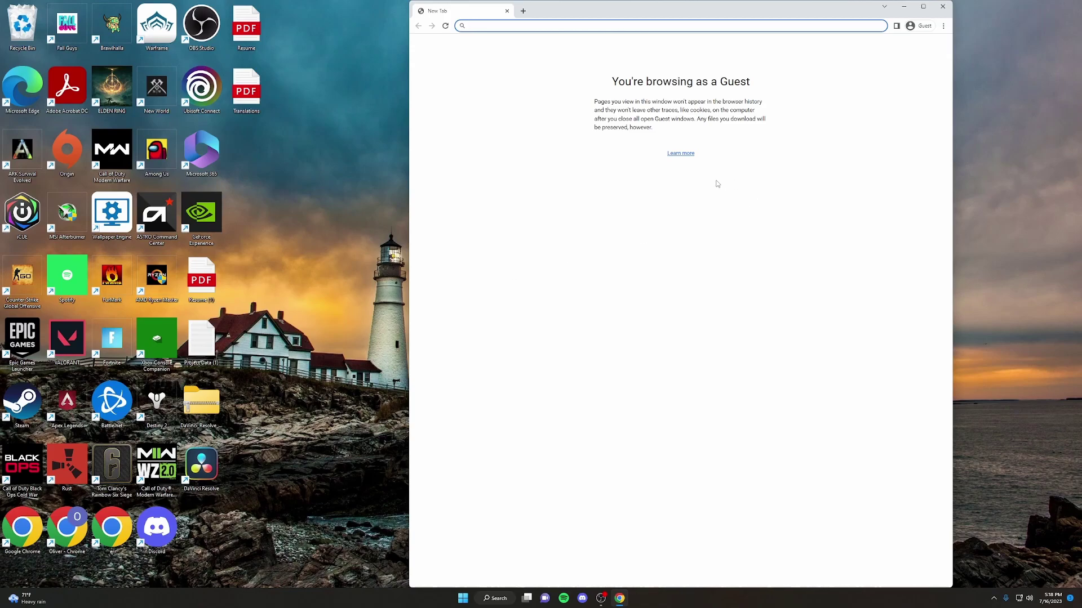
- Search Google for 'warzone2' from the Chrome address bar
{"action": "type", "text": "warzo"}
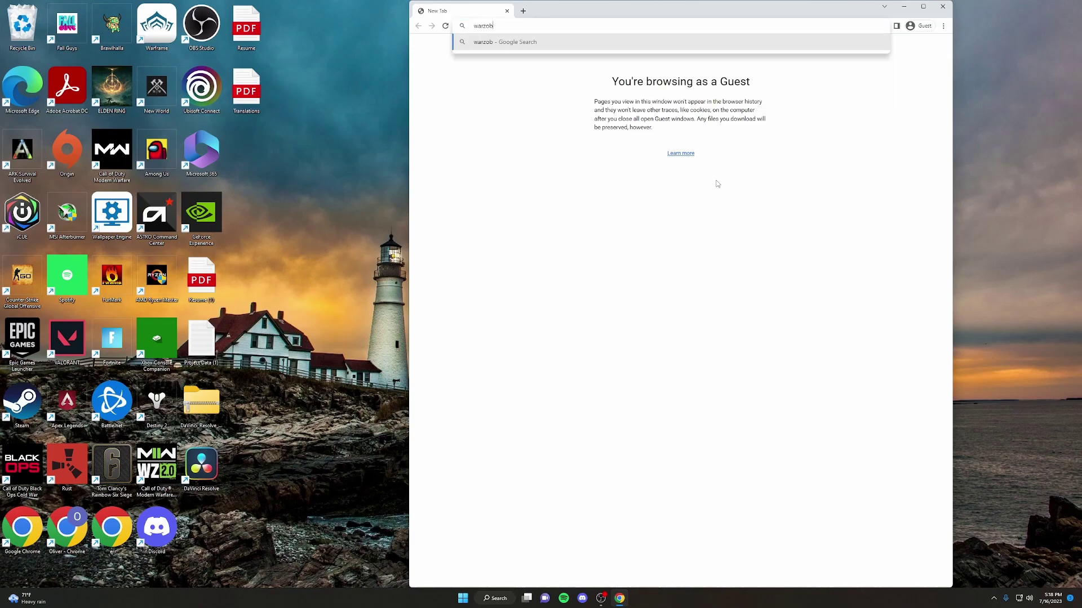
{"action": "type", "text": "ne2"}
{"action": "key", "text": "Return"}
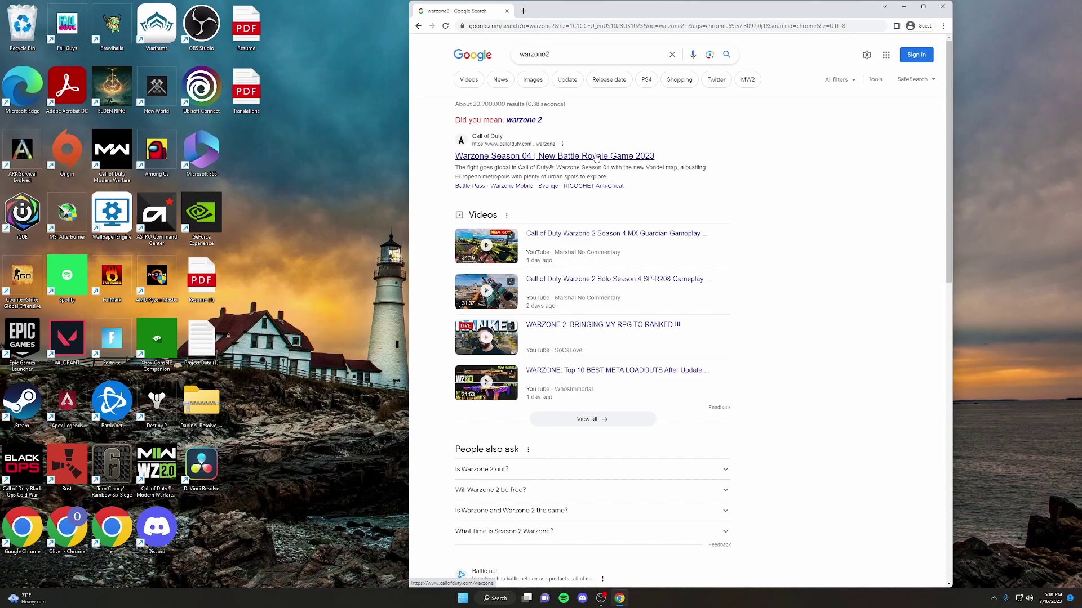
- Open the Warzone Season 04 result on callofduty.com
{"action": "left_click", "coordinate": [596, 156]}
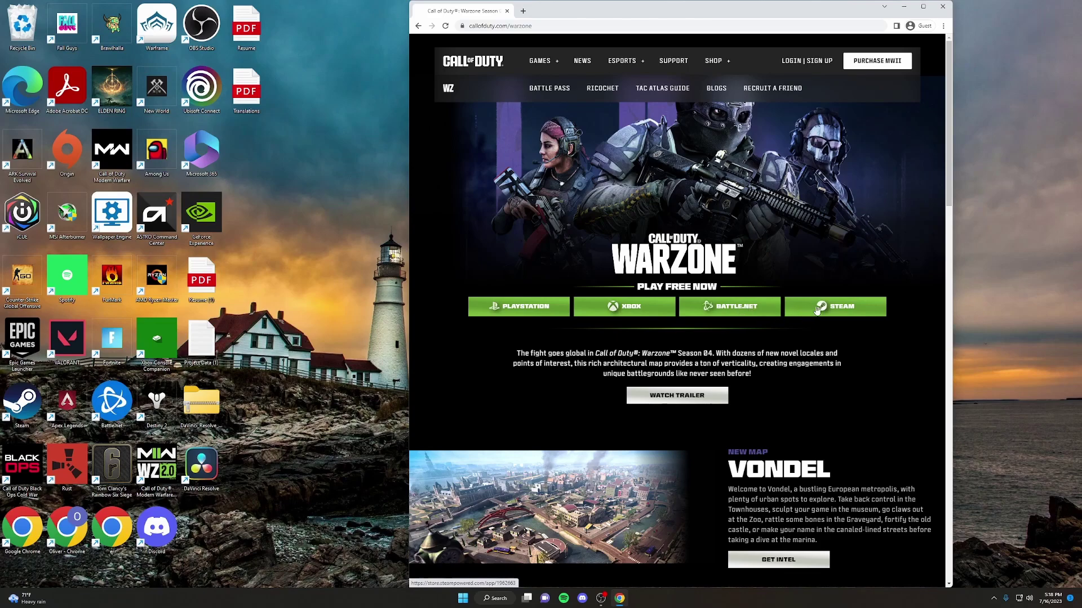
- Choose Steam as the platform and pass the age check with birth year 2004
{"action": "left_click", "coordinate": [849, 311]}
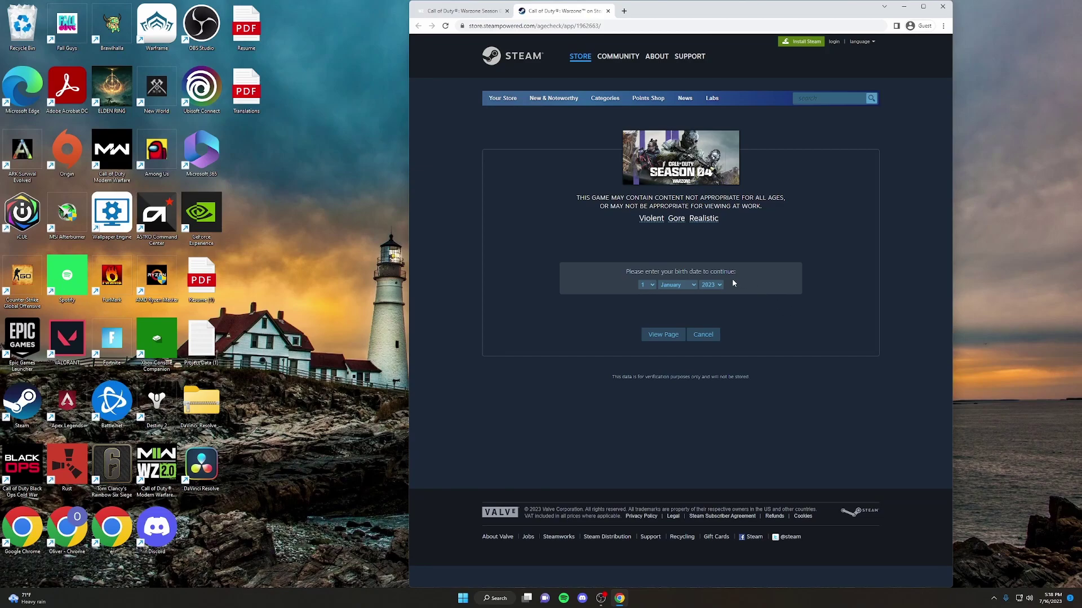
{"action": "left_click", "coordinate": [719, 285]}
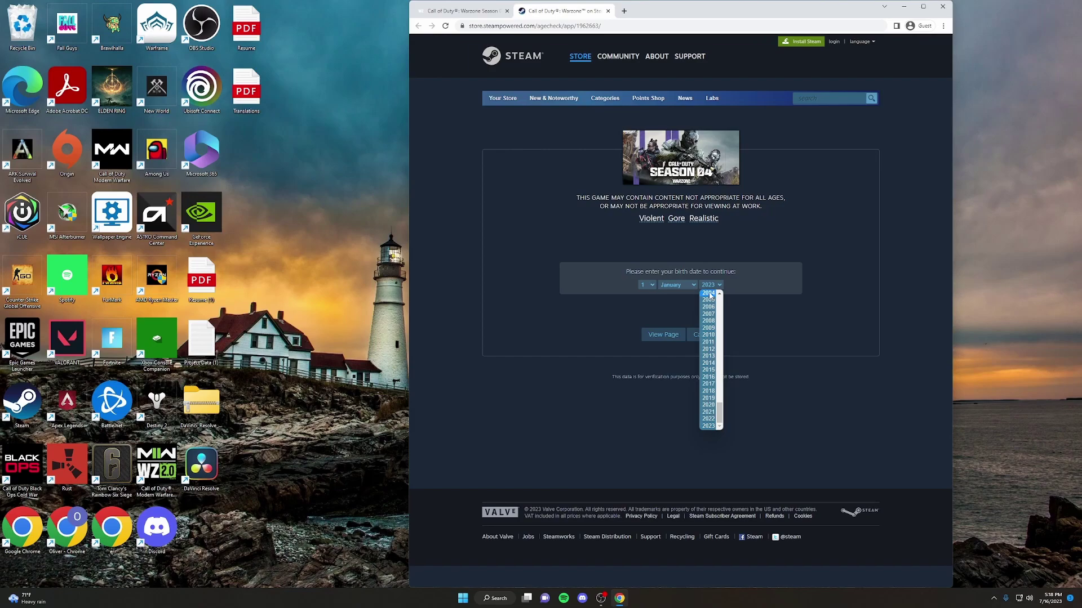
{"action": "left_click", "coordinate": [708, 294]}
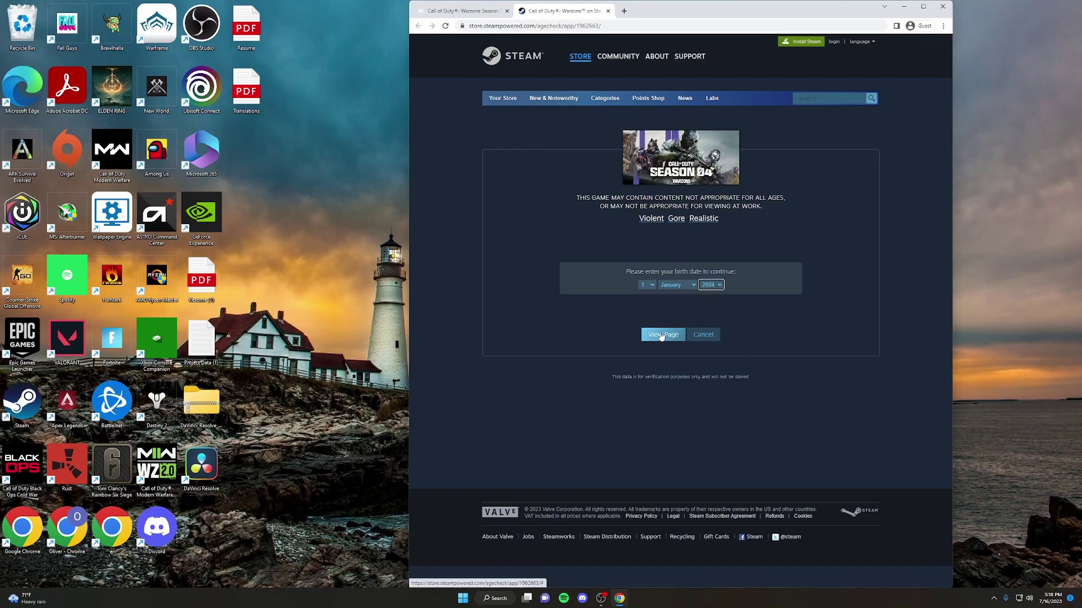
{"action": "left_click", "coordinate": [657, 336]}
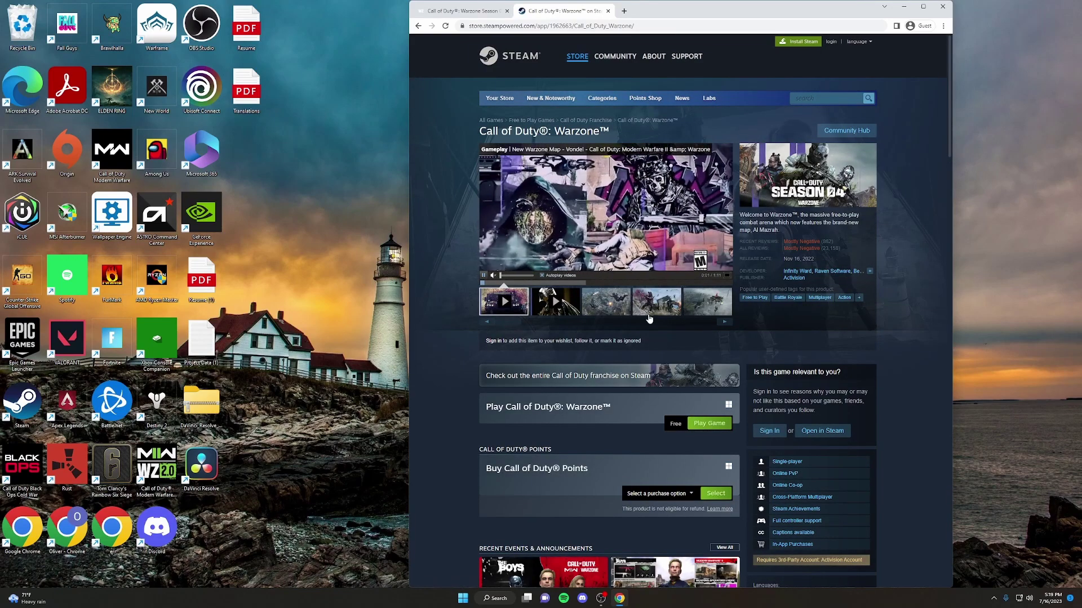
- Request Play Game for Warzone and confirm that Steam is already installed
{"action": "scroll", "coordinate": [507, 327], "scroll_direction": "down", "scroll_amount": 1}
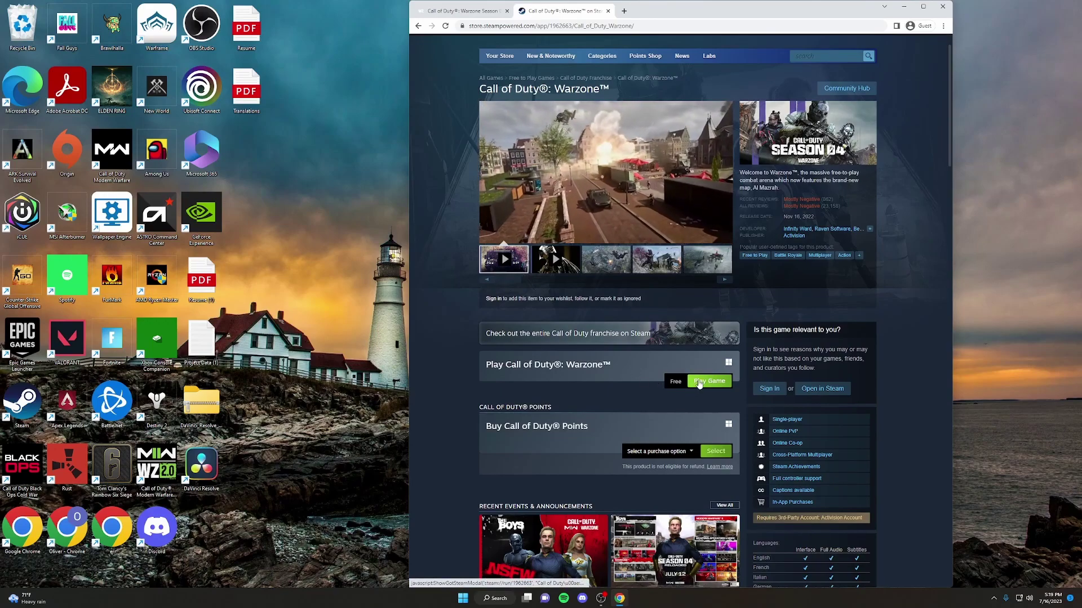
{"action": "left_click", "coordinate": [670, 388]}
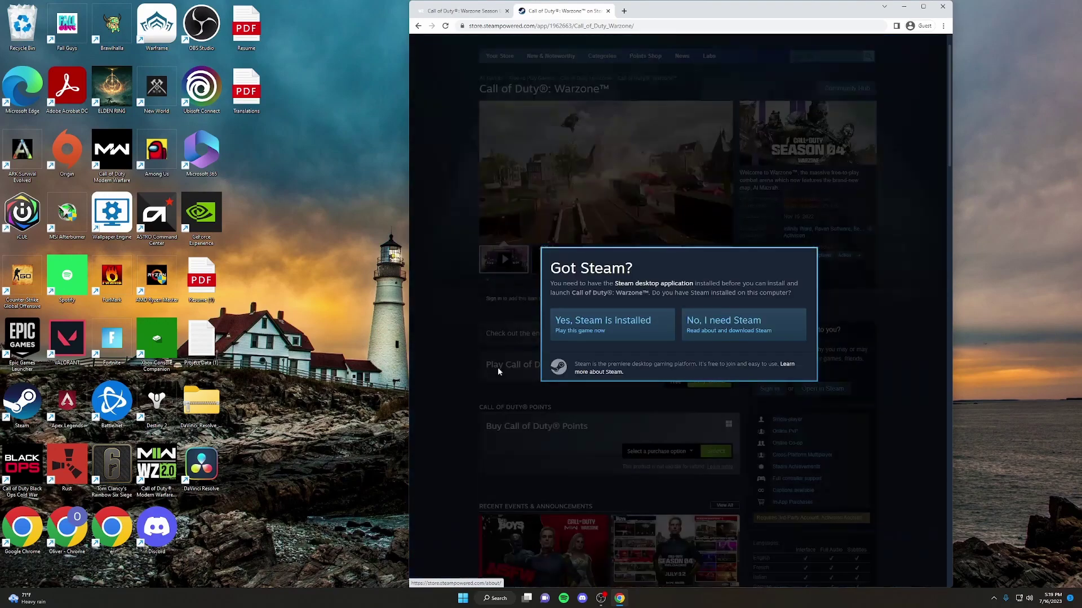
{"action": "left_click", "coordinate": [711, 324]}
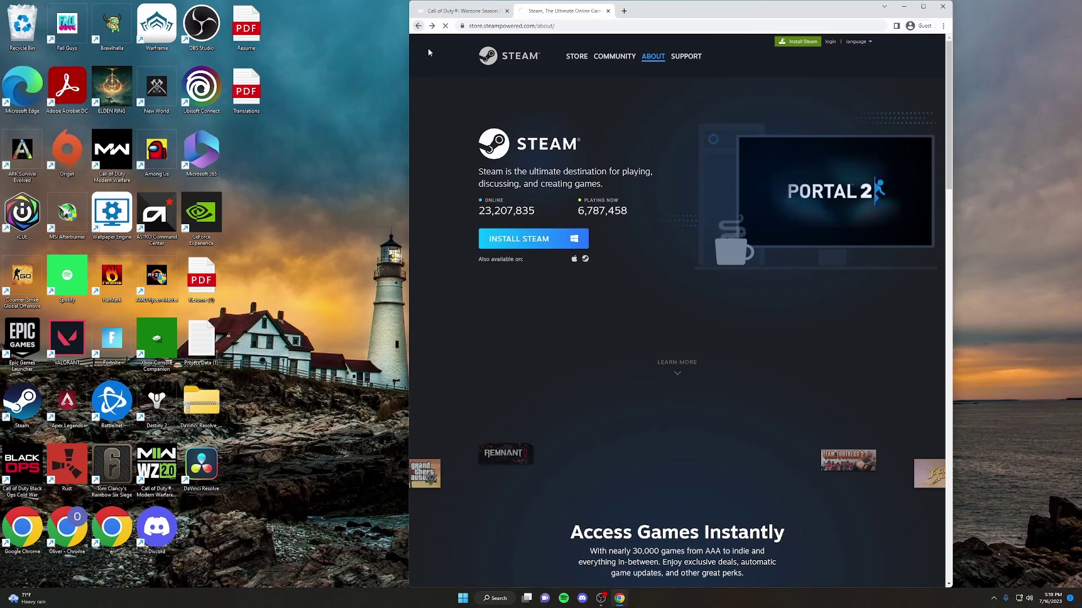
{"action": "left_click", "coordinate": [417, 26]}
{"action": "left_click", "coordinate": [696, 381]}
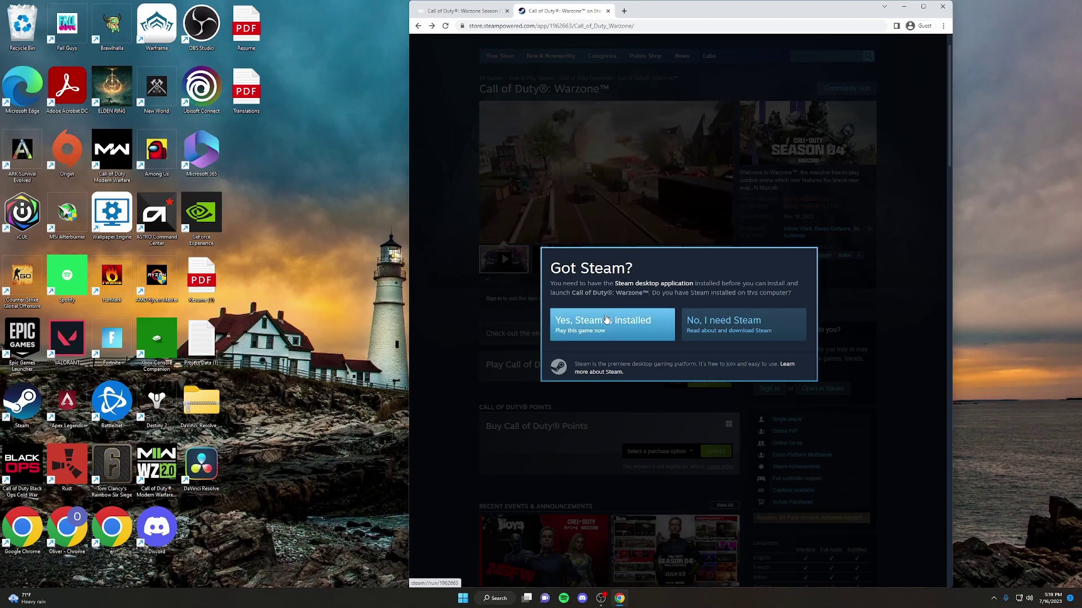
{"action": "left_click", "coordinate": [602, 335]}
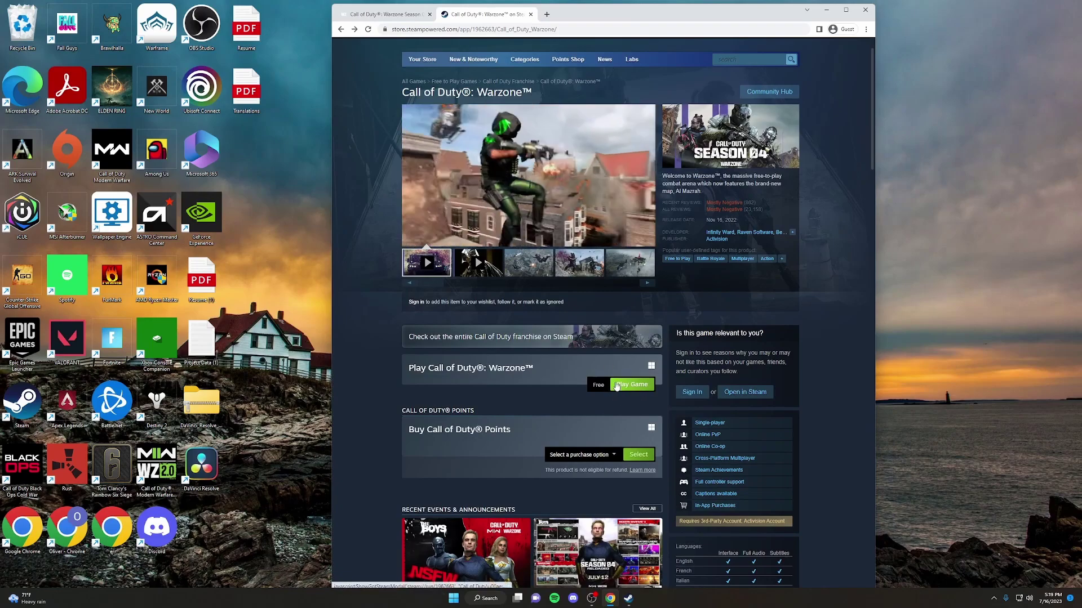
- Bring the Steam app forward and check that the Downloads queue is empty
{"action": "mouse_move", "coordinate": [631, 605]}
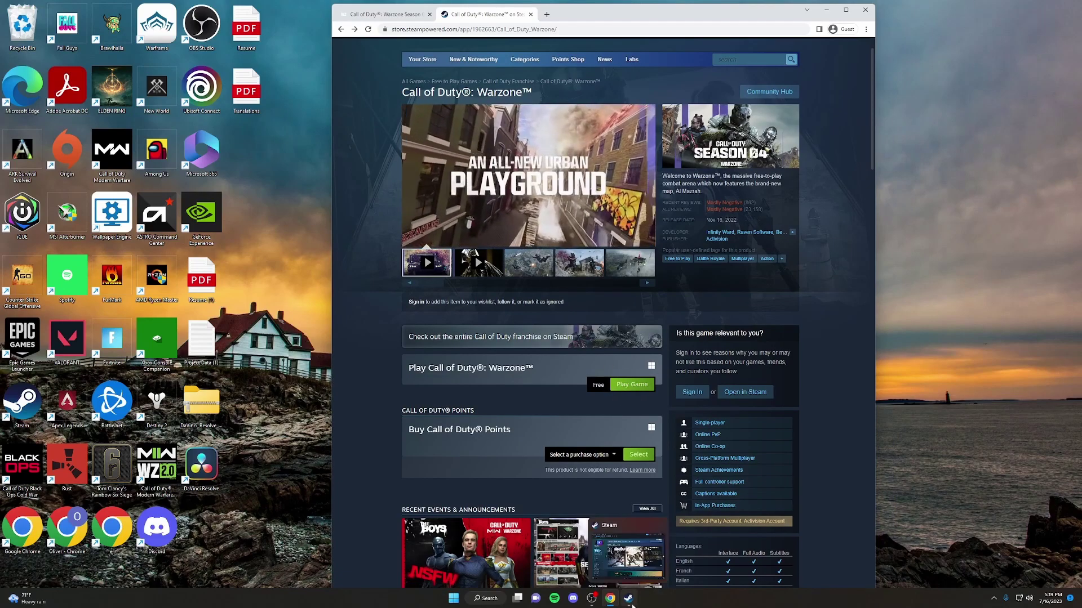
{"action": "left_click", "coordinate": [631, 603]}
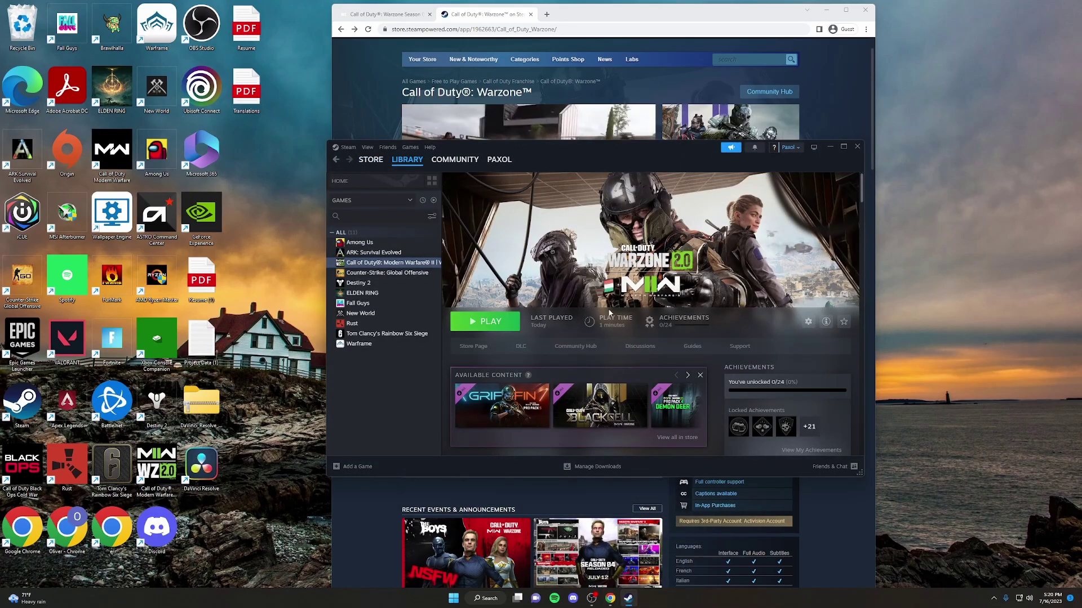
{"action": "mouse_move", "coordinate": [407, 161]}
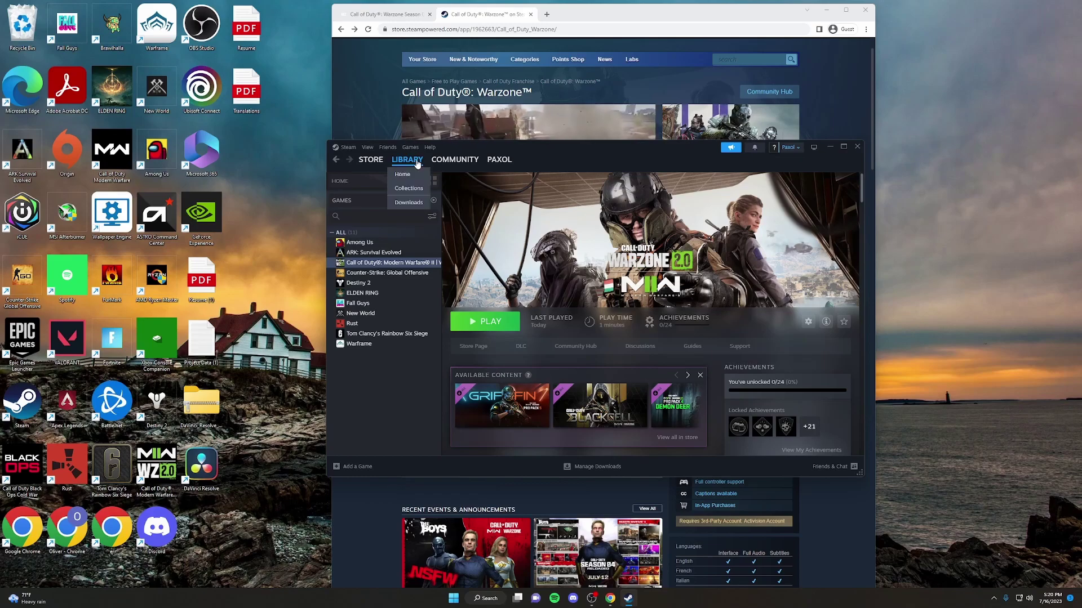
{"action": "left_click", "coordinate": [409, 204]}
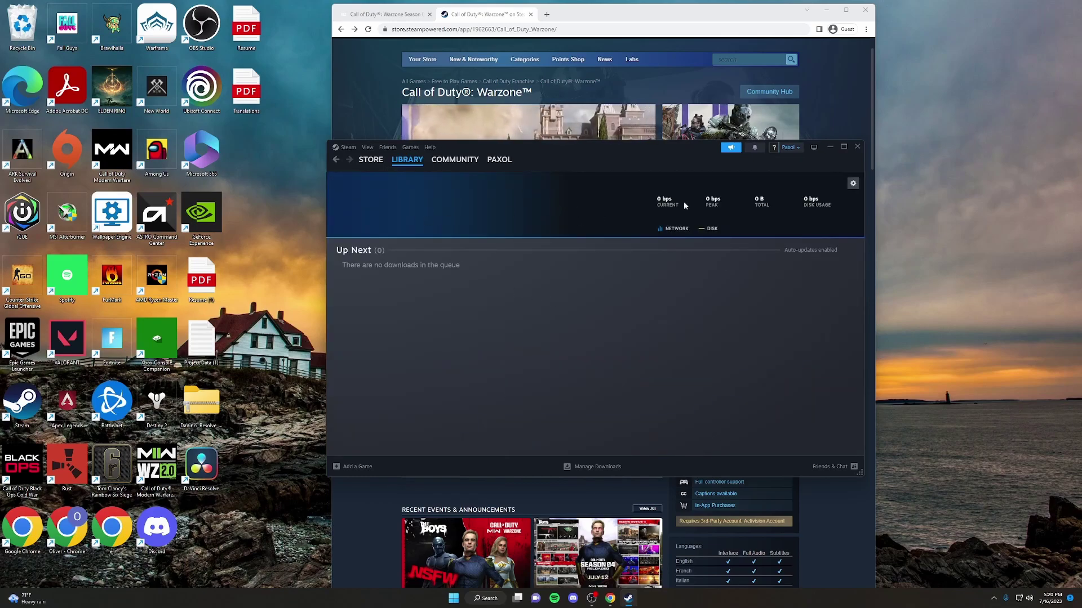
- From Library Home, select Call of Duty: Modern Warfare II
{"action": "mouse_move", "coordinate": [409, 163]}
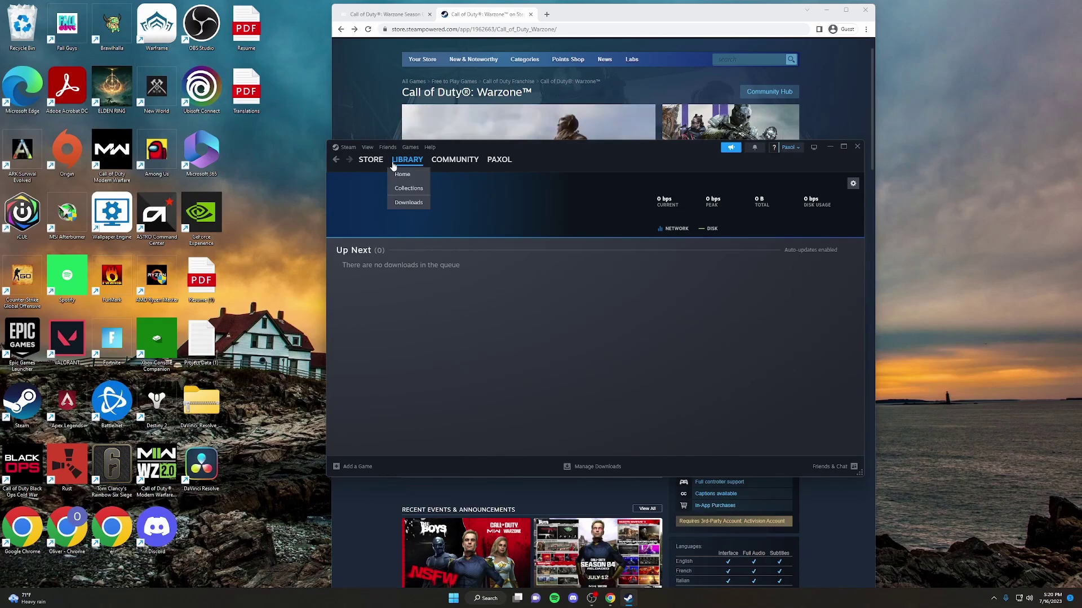
{"action": "left_click", "coordinate": [370, 174]}
{"action": "left_click", "coordinate": [409, 203]}
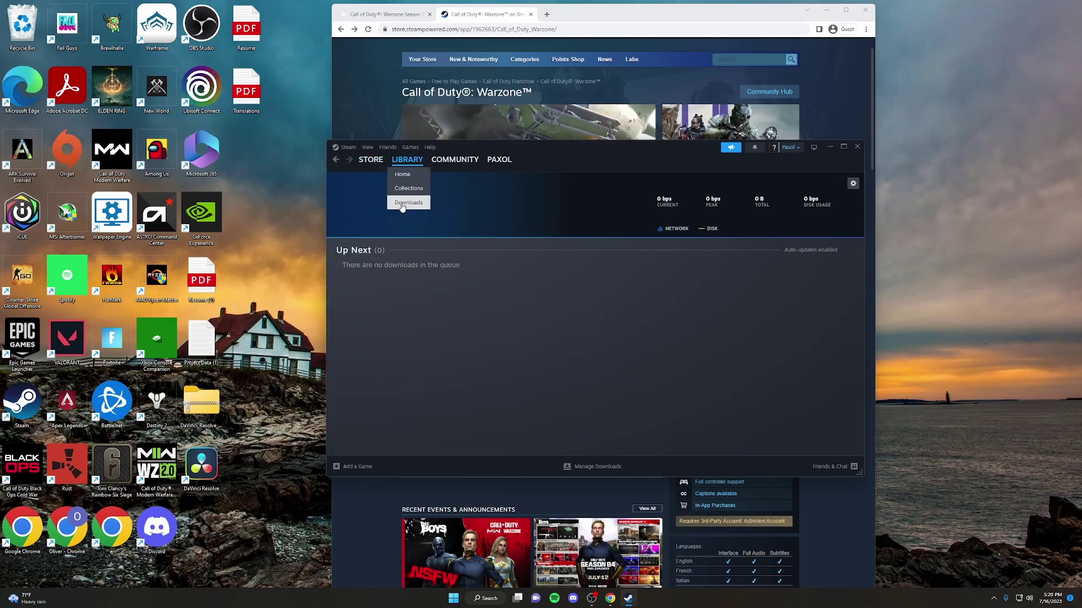
{"action": "left_click", "coordinate": [403, 172]}
{"action": "left_click", "coordinate": [414, 262]}
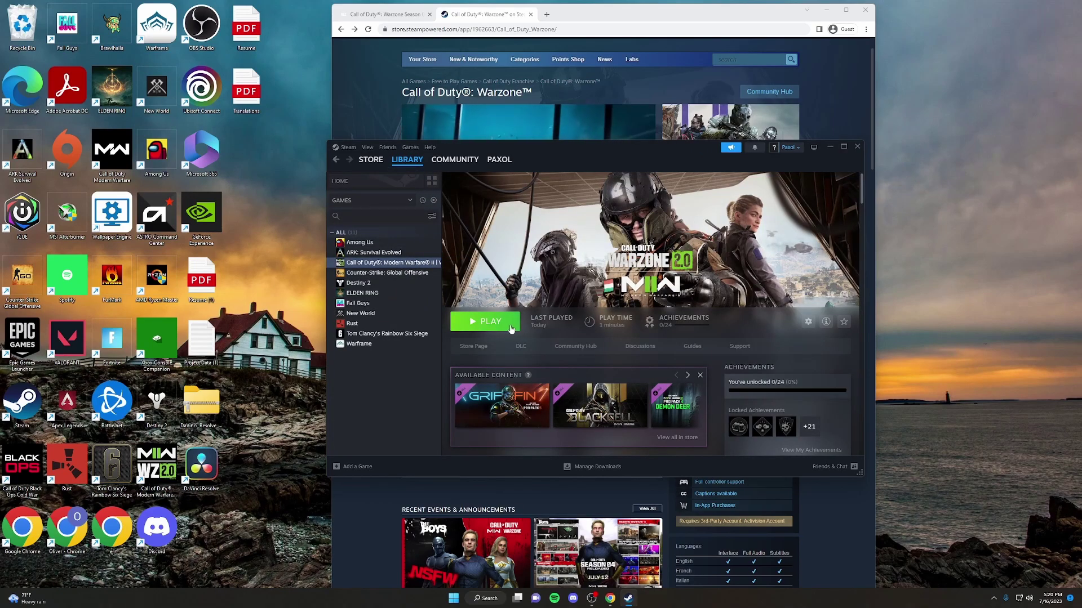
- Launch the game and accept the end user license agreement
{"action": "left_click", "coordinate": [511, 329]}
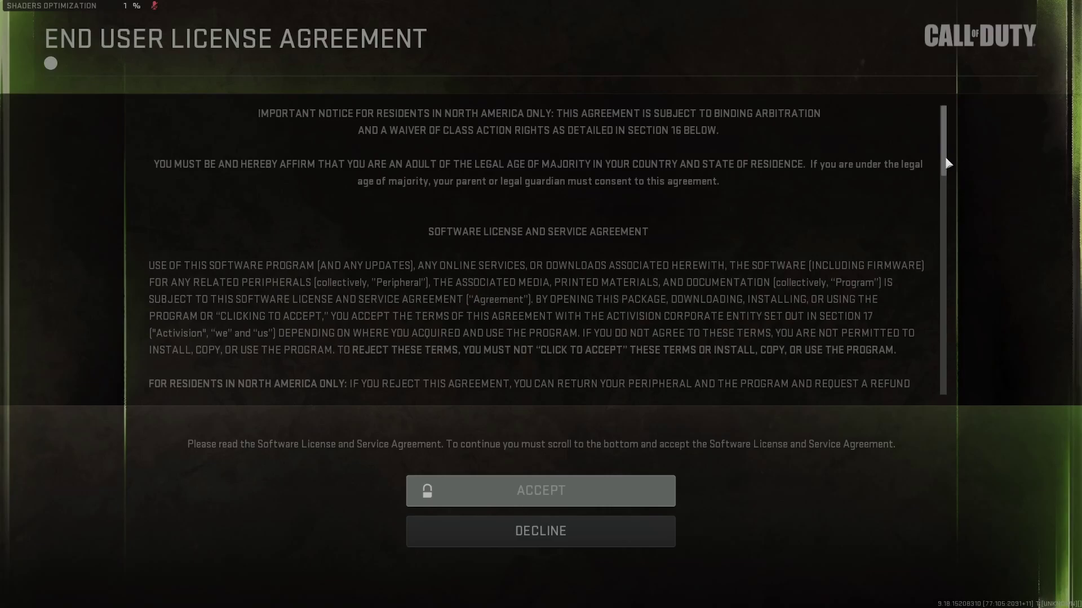
{"action": "scroll", "coordinate": [601, 230], "scroll_direction": "down", "scroll_amount": 15}
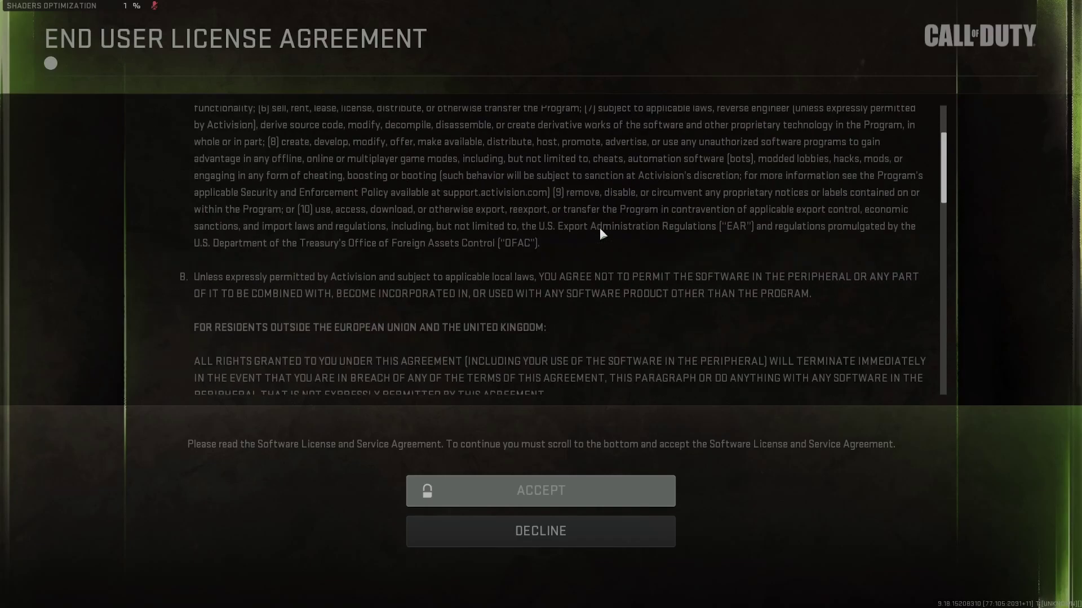
{"action": "scroll", "coordinate": [601, 230], "scroll_direction": "down", "scroll_amount": 15}
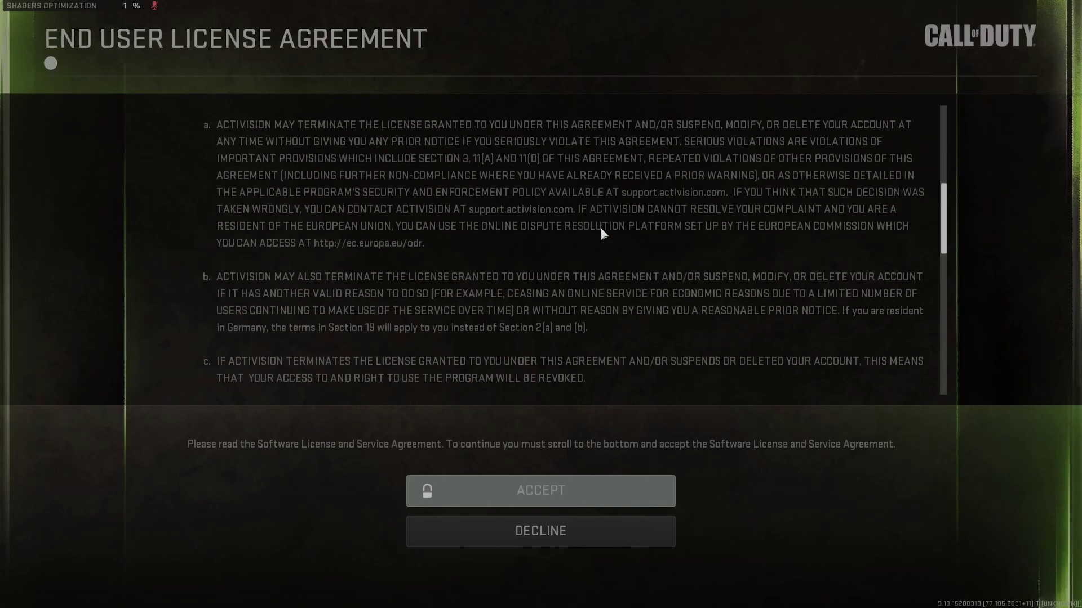
{"action": "scroll", "coordinate": [601, 232], "scroll_direction": "down", "scroll_amount": 15}
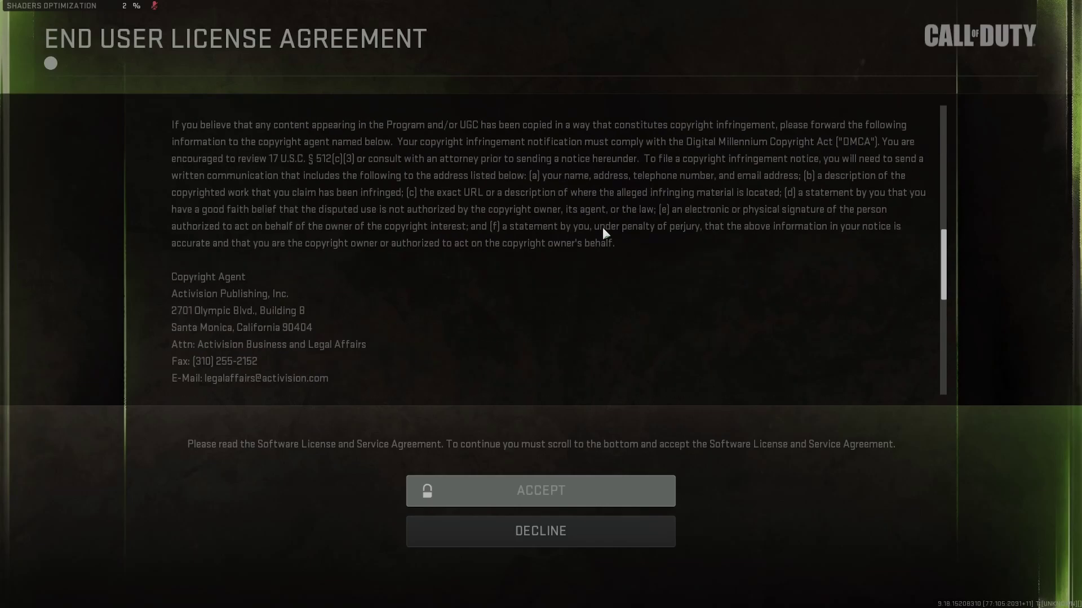
{"action": "scroll", "coordinate": [602, 232], "scroll_direction": "down", "scroll_amount": 15}
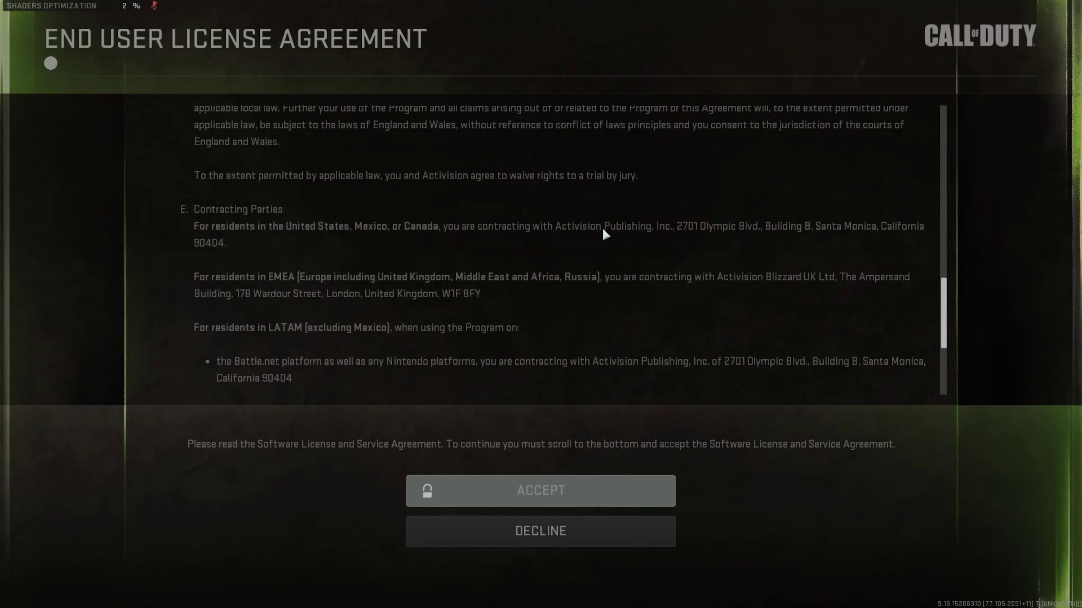
{"action": "scroll", "coordinate": [602, 236], "scroll_direction": "down", "scroll_amount": 15}
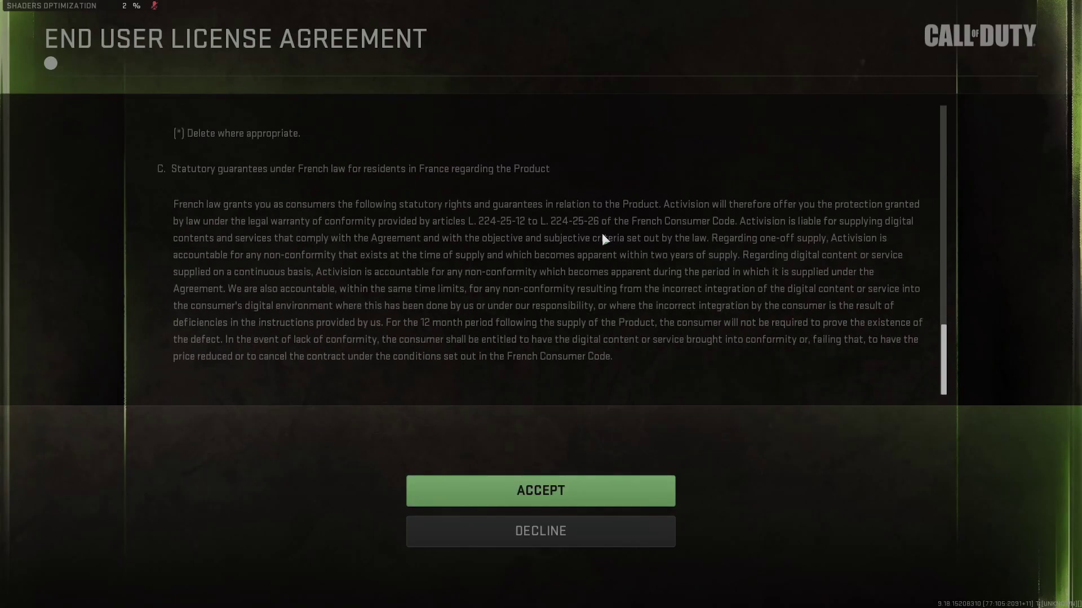
{"action": "left_click", "coordinate": [610, 490]}
- Accept the Terms of Use and scroll through the Privacy Policy
{"action": "scroll", "coordinate": [635, 292], "scroll_direction": "down", "scroll_amount": 8}
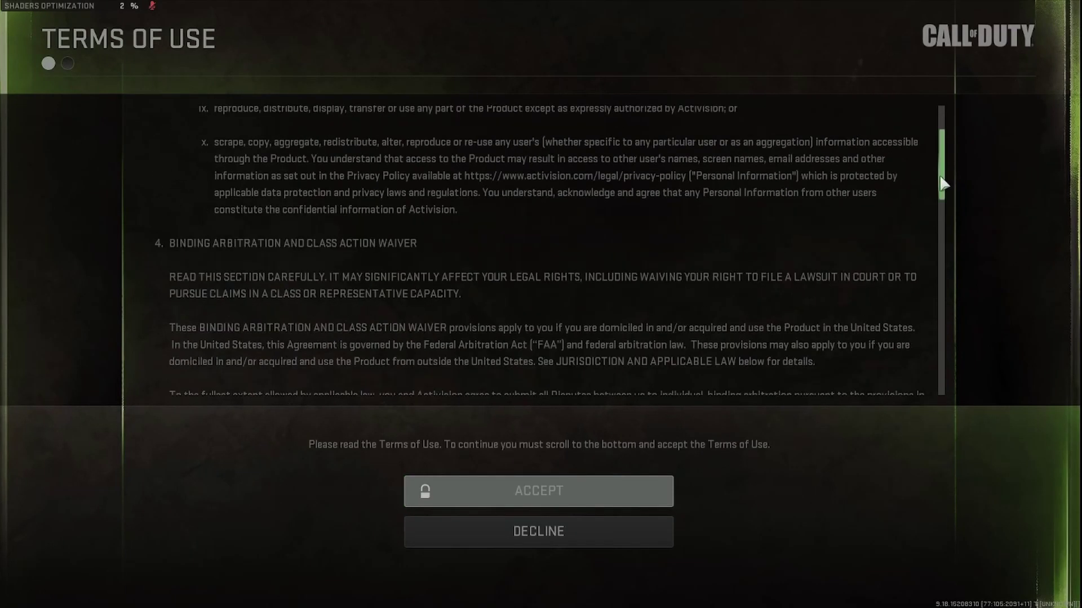
{"action": "left_click_drag", "start_coordinate": [943, 183], "coordinate": [924, 406]}
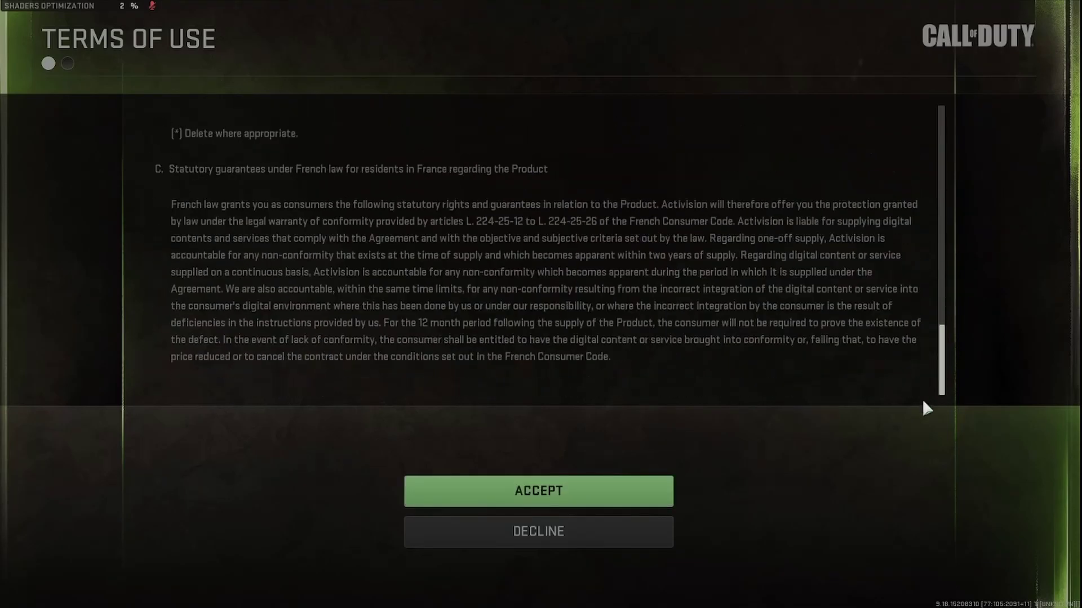
{"action": "left_click", "coordinate": [599, 491]}
{"action": "left_click_drag", "start_coordinate": [940, 148], "coordinate": [936, 397]}
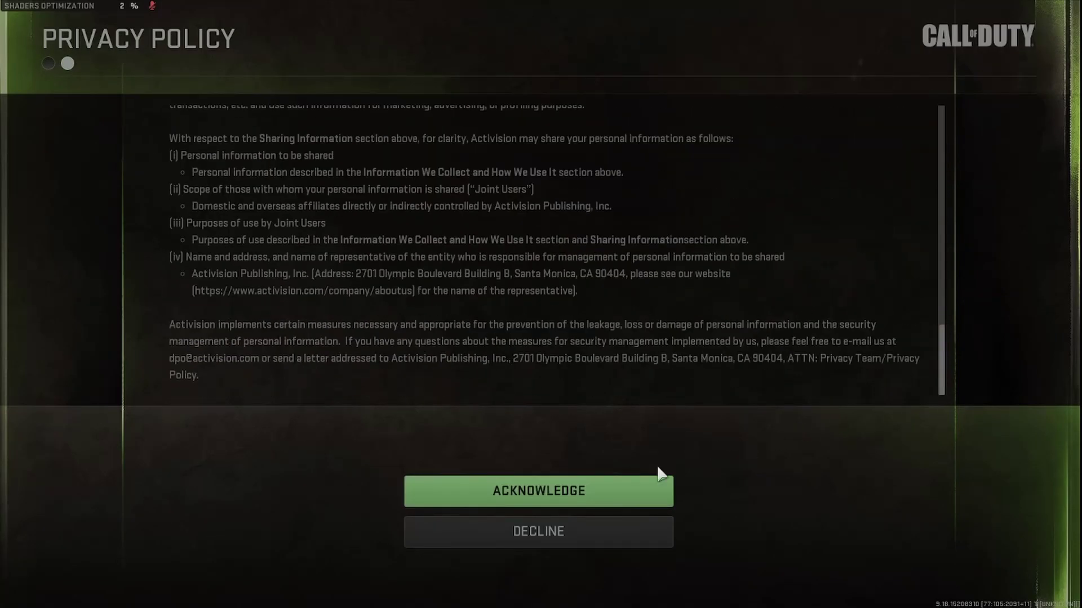
- Acknowledge the privacy policy and calibrate both HDR level sliders
{"action": "left_click", "coordinate": [617, 498]}
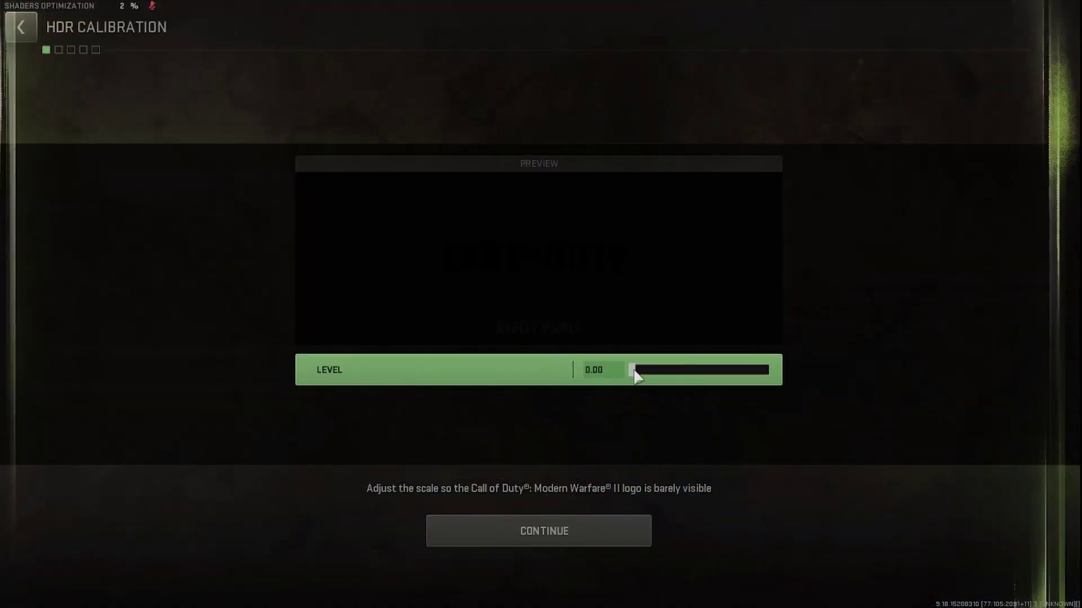
{"action": "left_click_drag", "start_coordinate": [634, 374], "coordinate": [697, 376]}
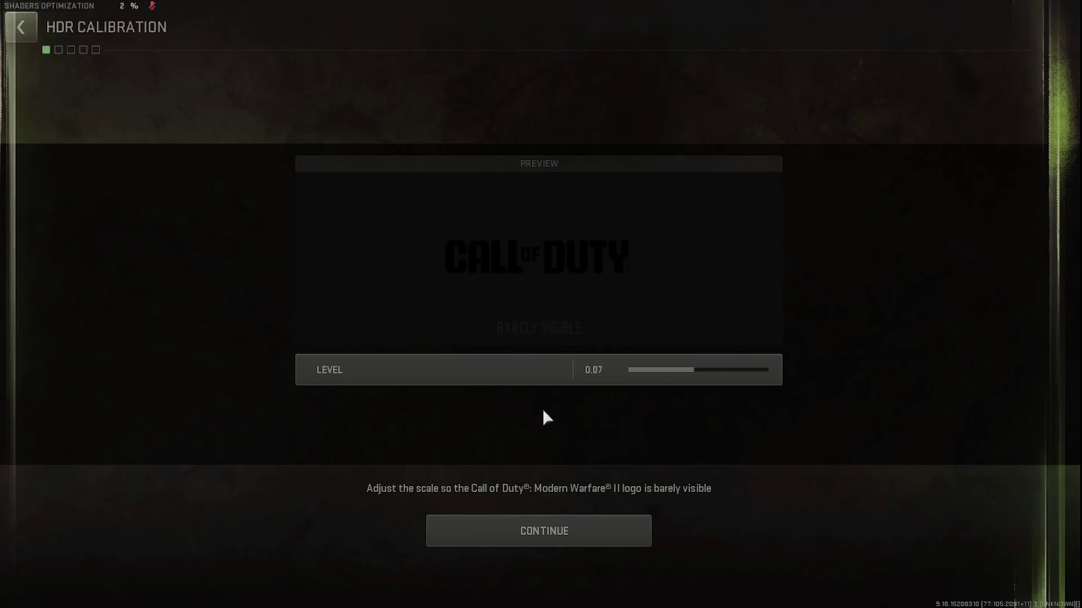
{"action": "left_click", "coordinate": [528, 536]}
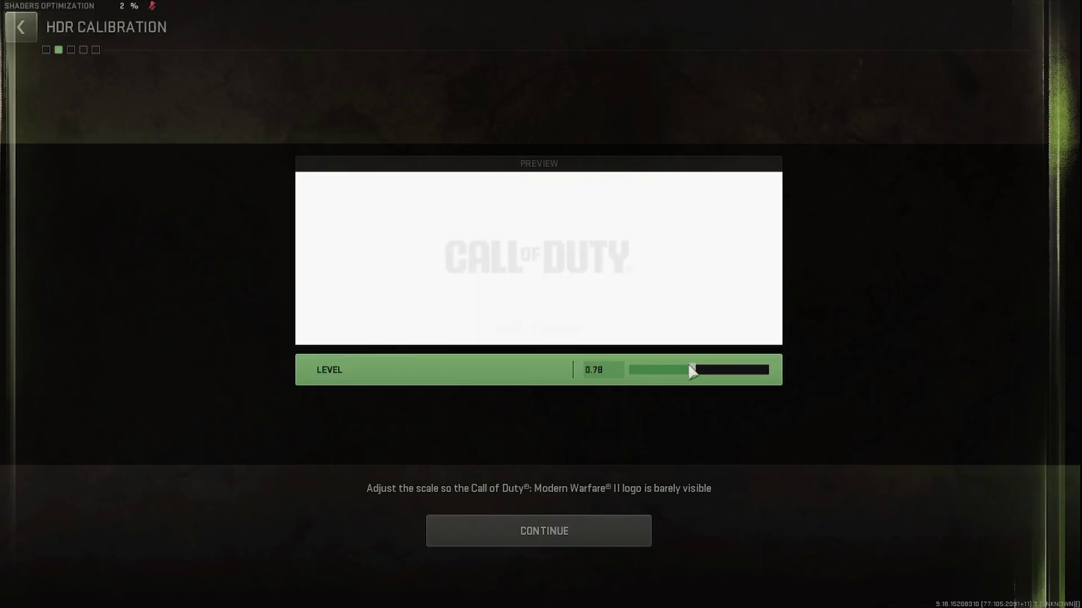
{"action": "left_click_drag", "start_coordinate": [693, 371], "coordinate": [647, 371]}
{"action": "left_click", "coordinate": [597, 532]}
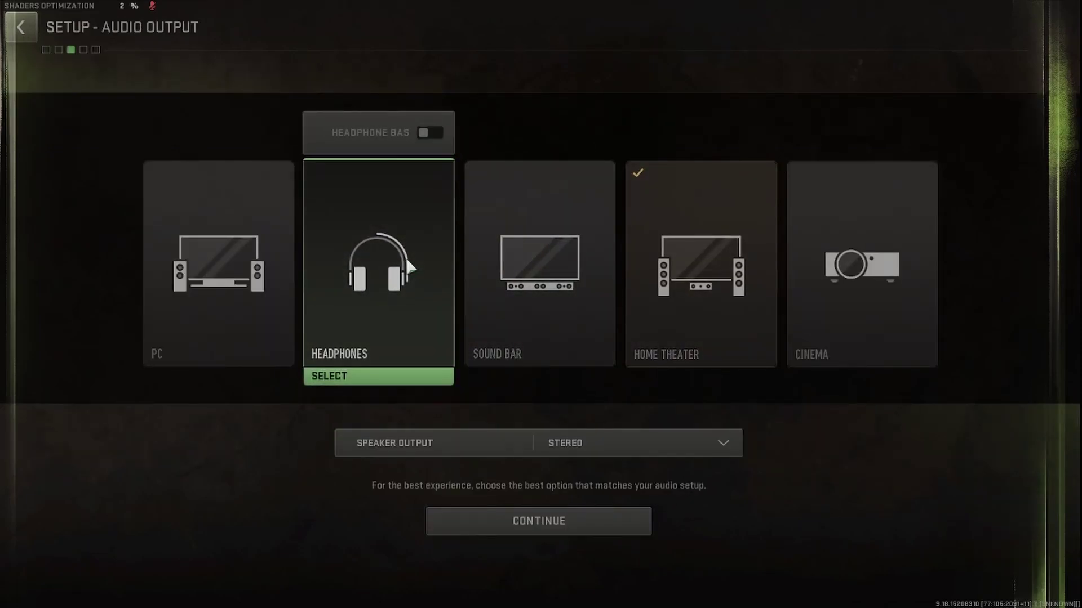
- Enable Headphone Bass Boost and continue past the Accessibility and PC setup screens
{"action": "left_click", "coordinate": [424, 133]}
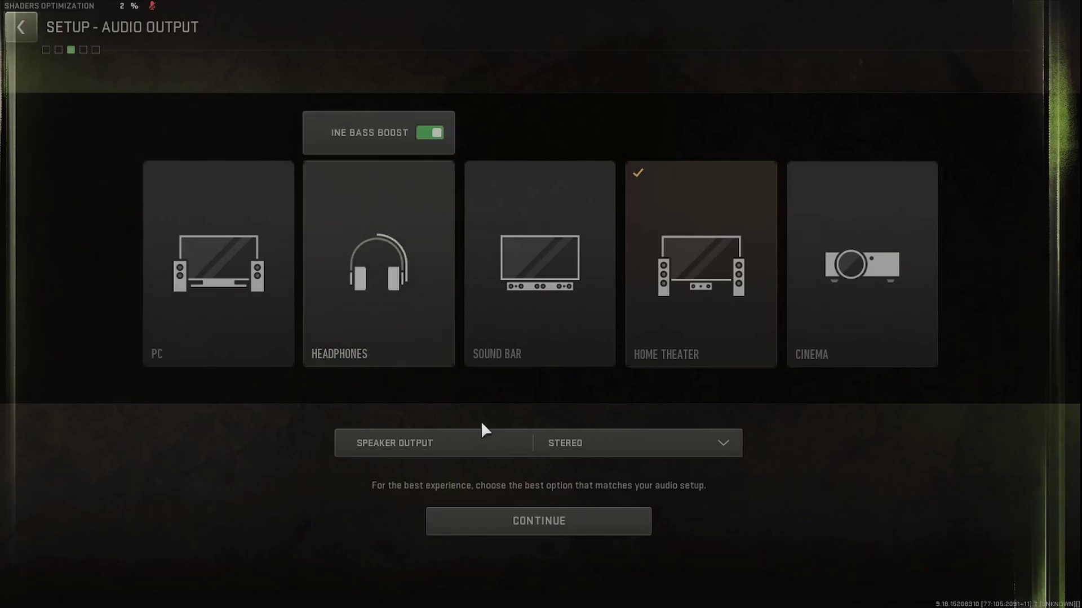
{"action": "left_click", "coordinate": [585, 524]}
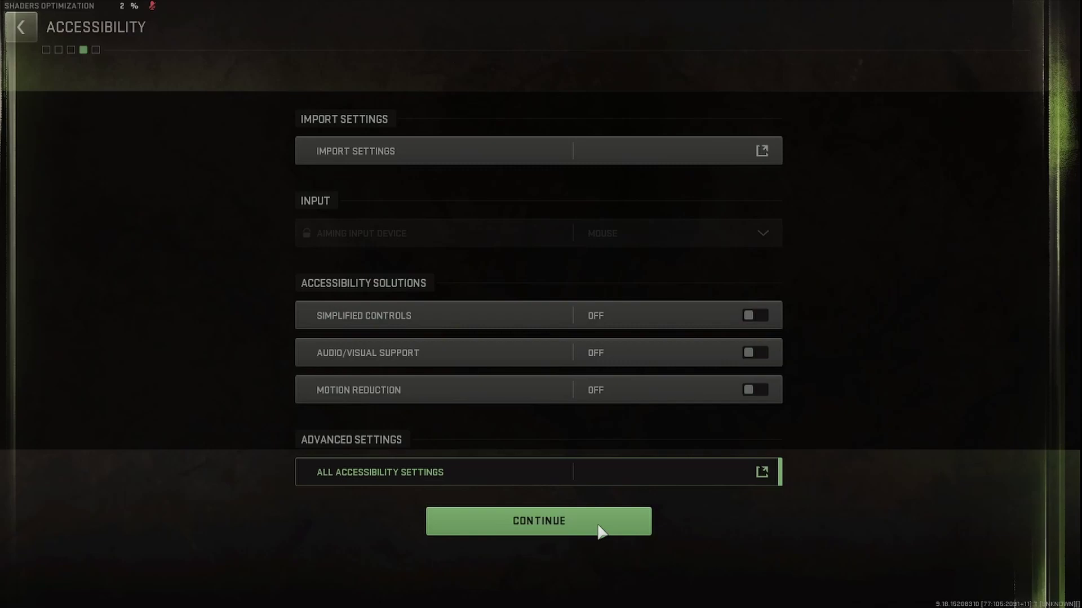
{"action": "left_click", "coordinate": [600, 531]}
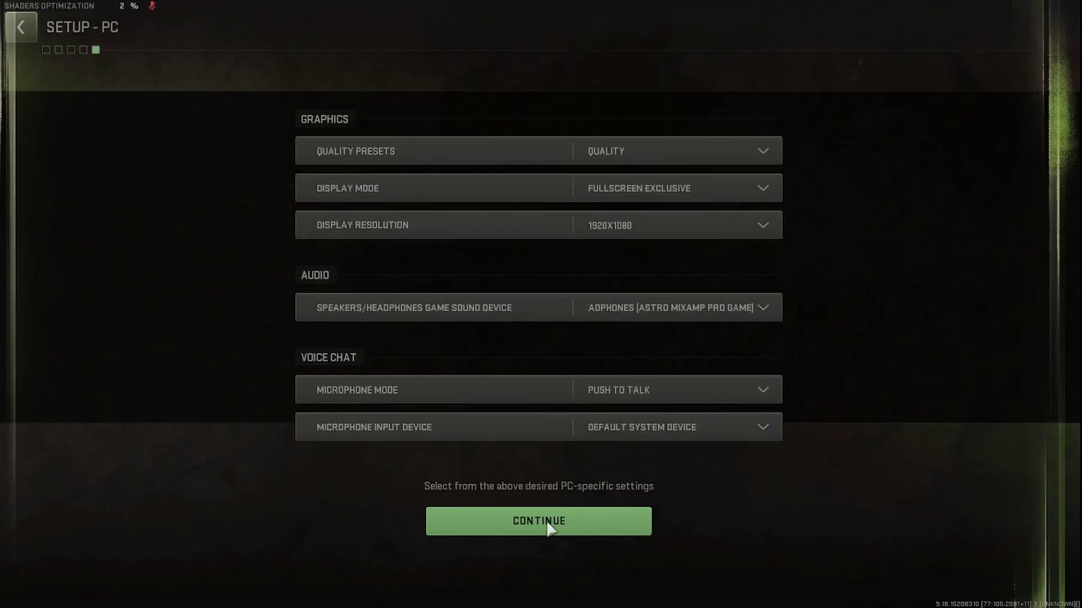
{"action": "left_click", "coordinate": [549, 525]}
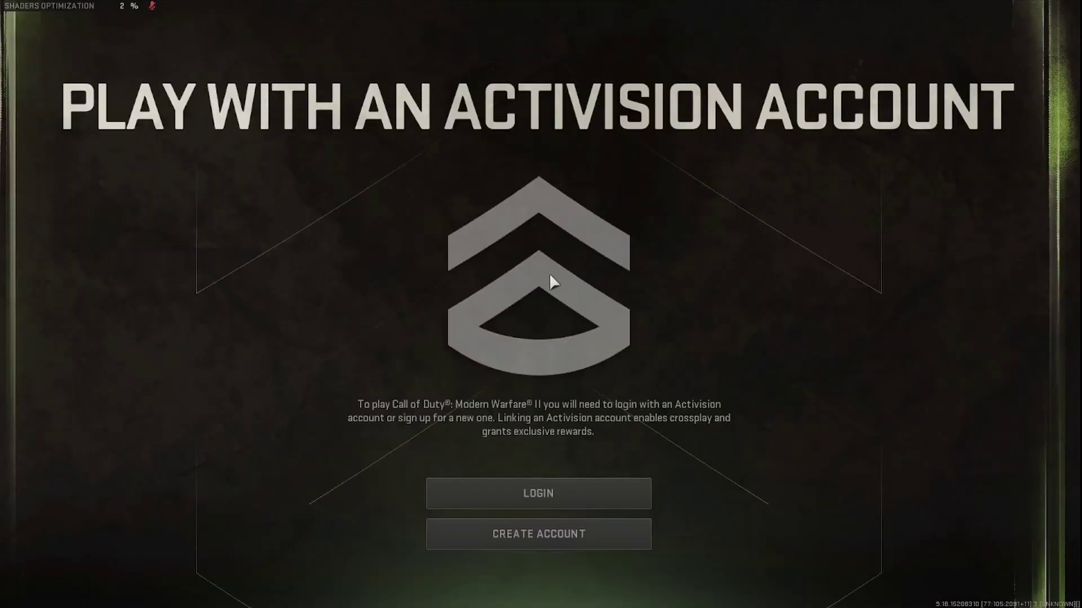
- Log in with an Activision account and skip the Message of the Day
{"action": "left_click", "coordinate": [590, 503]}
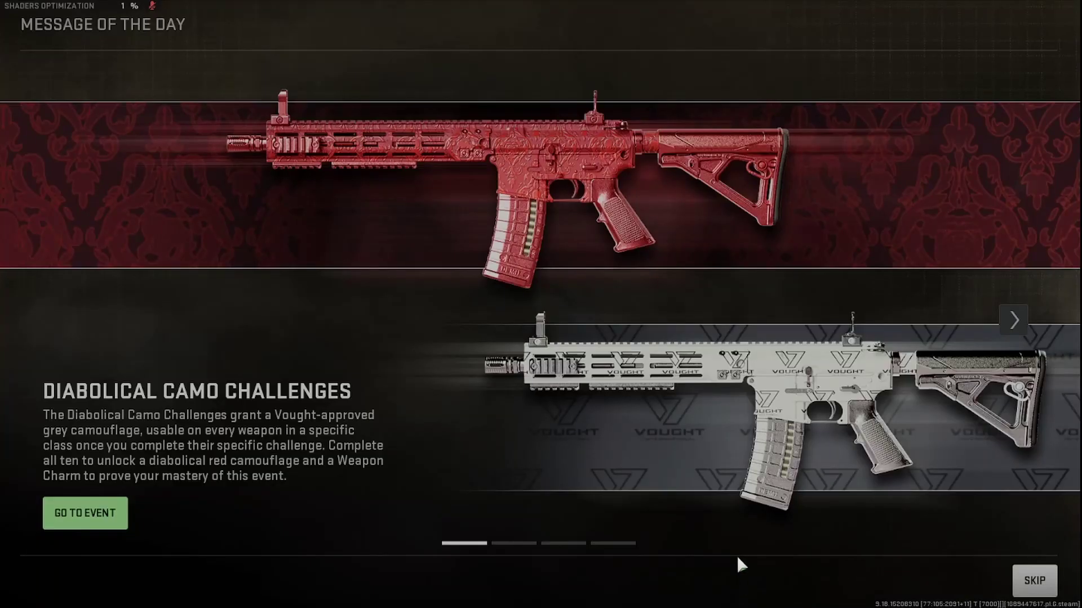
{"action": "left_click", "coordinate": [1034, 580]}
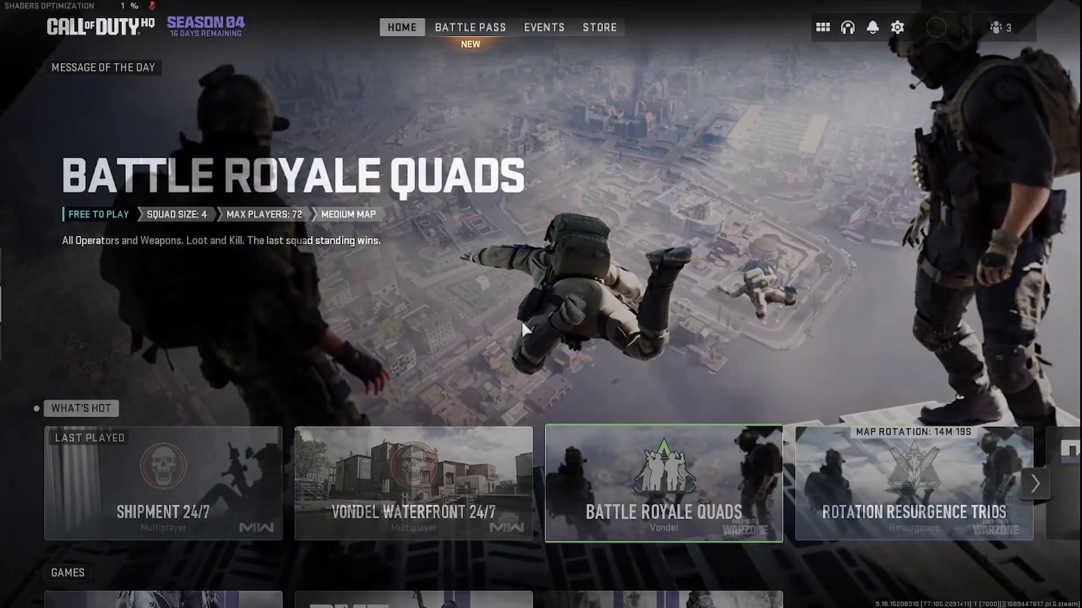
- Launch Warzone Battle Royale from the home screen's Games row
{"action": "scroll", "coordinate": [386, 340], "scroll_direction": "down", "scroll_amount": 2}
{"action": "mouse_move", "coordinate": [423, 472]}
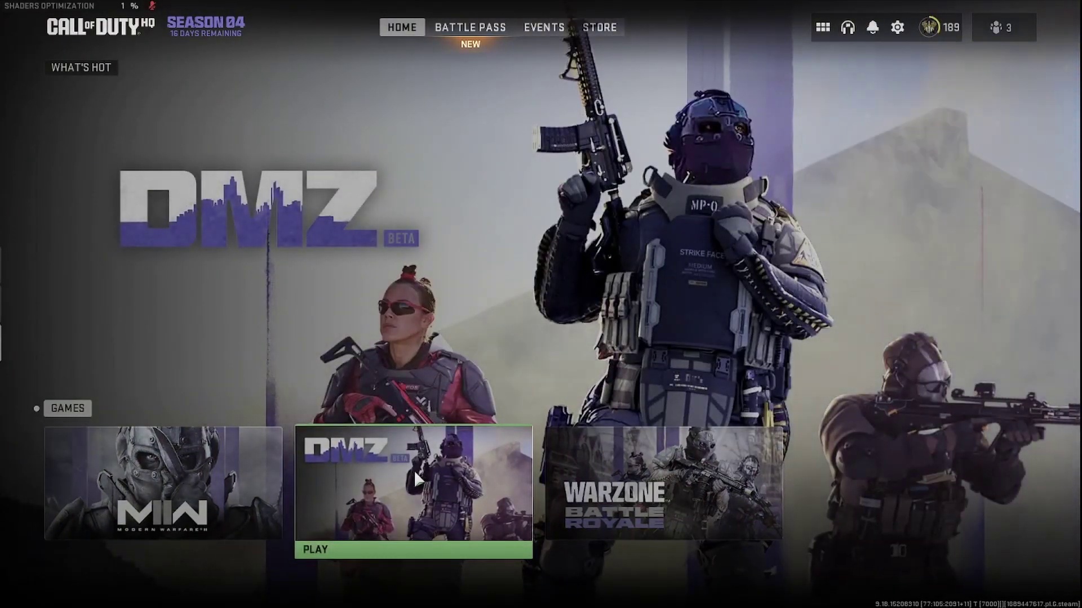
{"action": "mouse_move", "coordinate": [654, 482]}
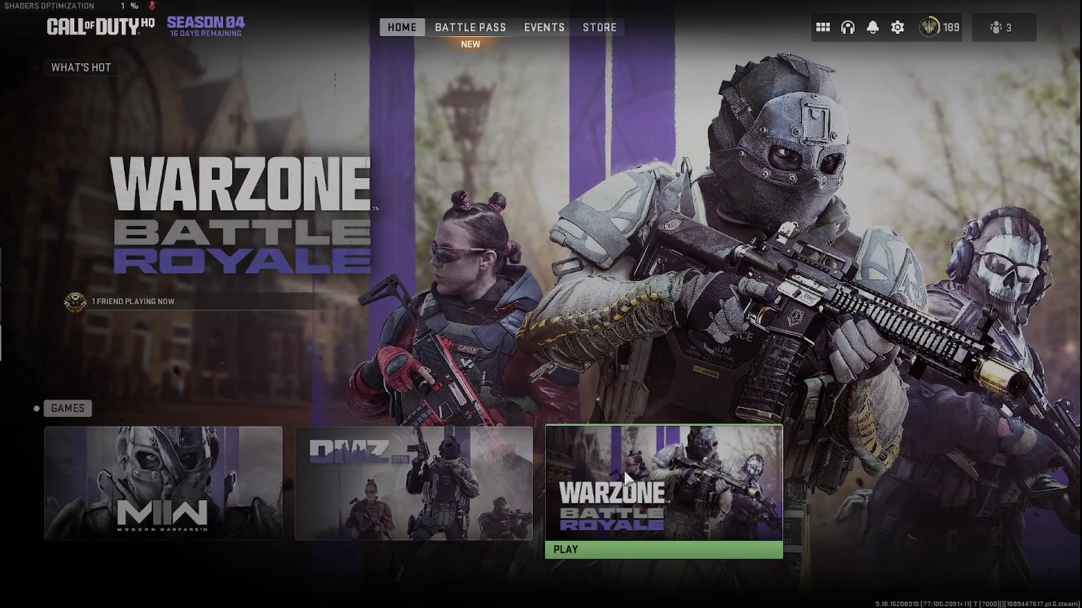
{"action": "mouse_move", "coordinate": [493, 480]}
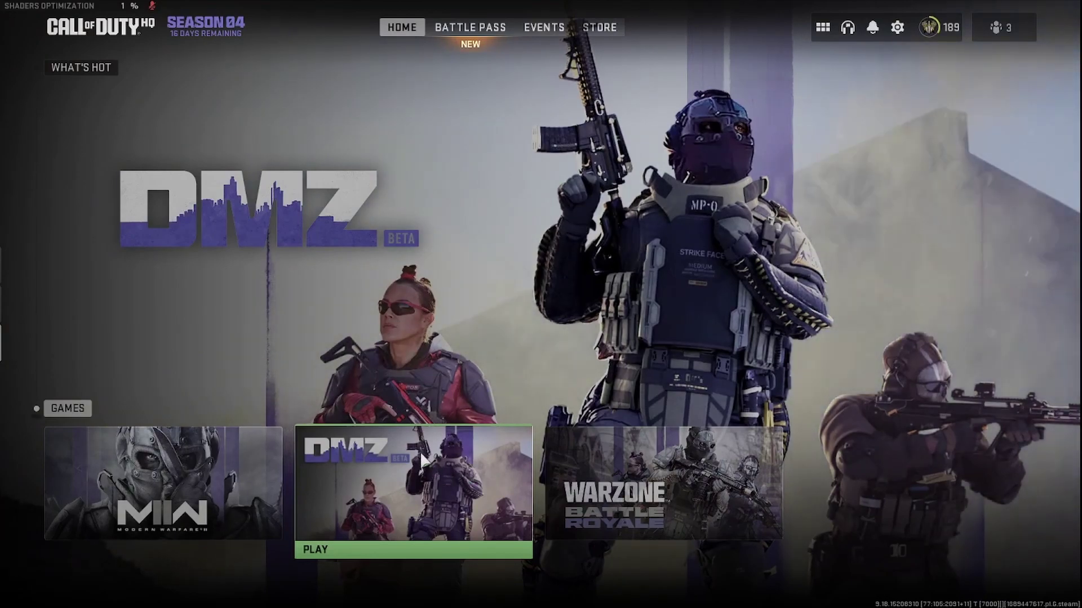
{"action": "mouse_move", "coordinate": [617, 452]}
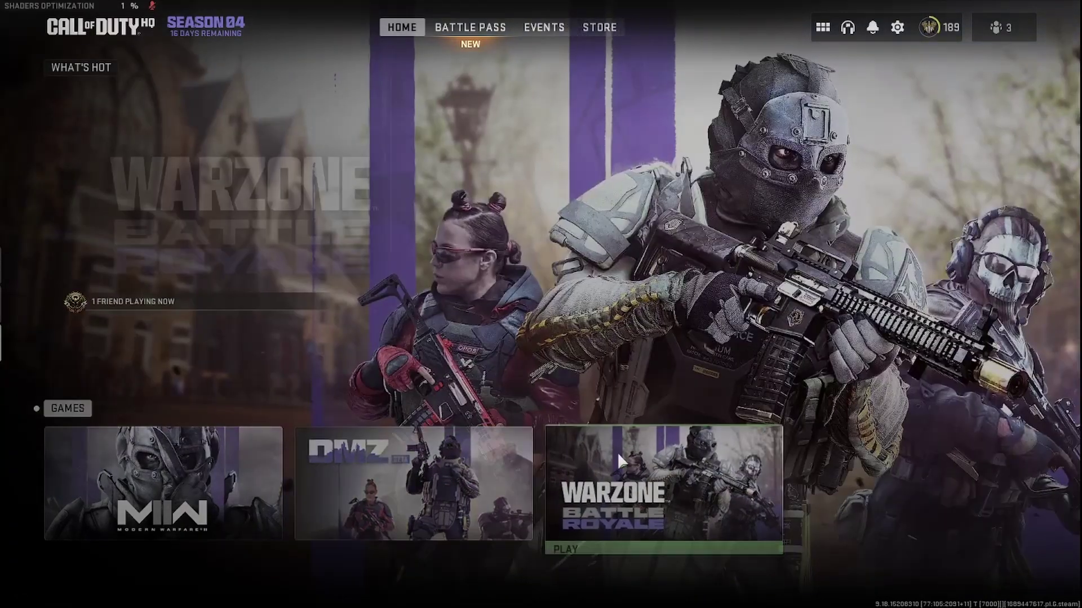
{"action": "left_click", "coordinate": [688, 480]}
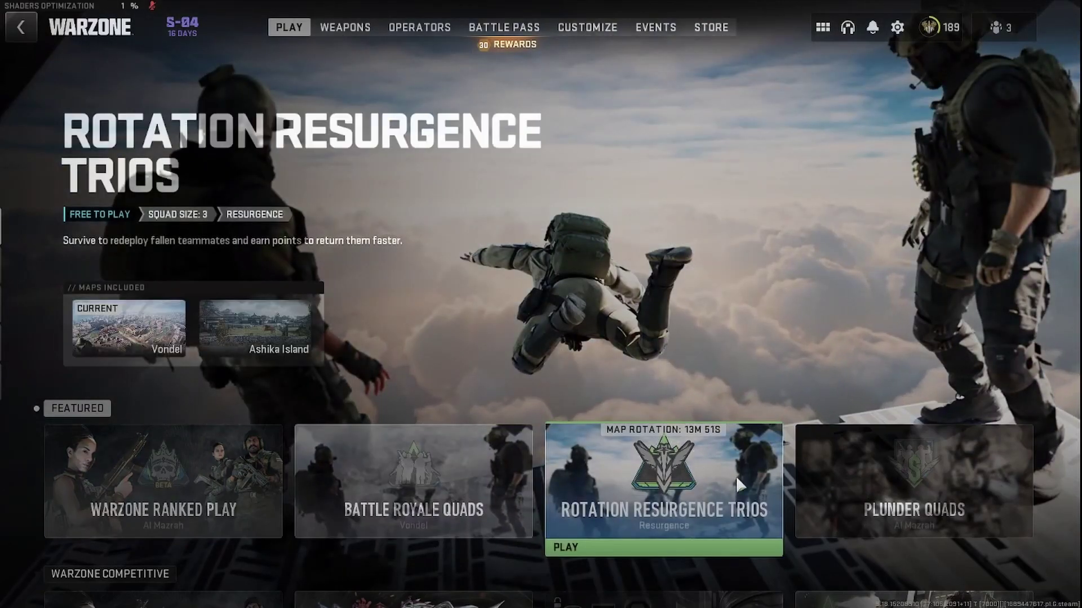
- Scroll the Play tab to browse modes like Battle Royale Quads and Plunder Quads
{"action": "scroll", "coordinate": [891, 468], "scroll_direction": "down", "scroll_amount": 2}
{"action": "scroll", "coordinate": [418, 364], "scroll_direction": "down", "scroll_amount": 2}
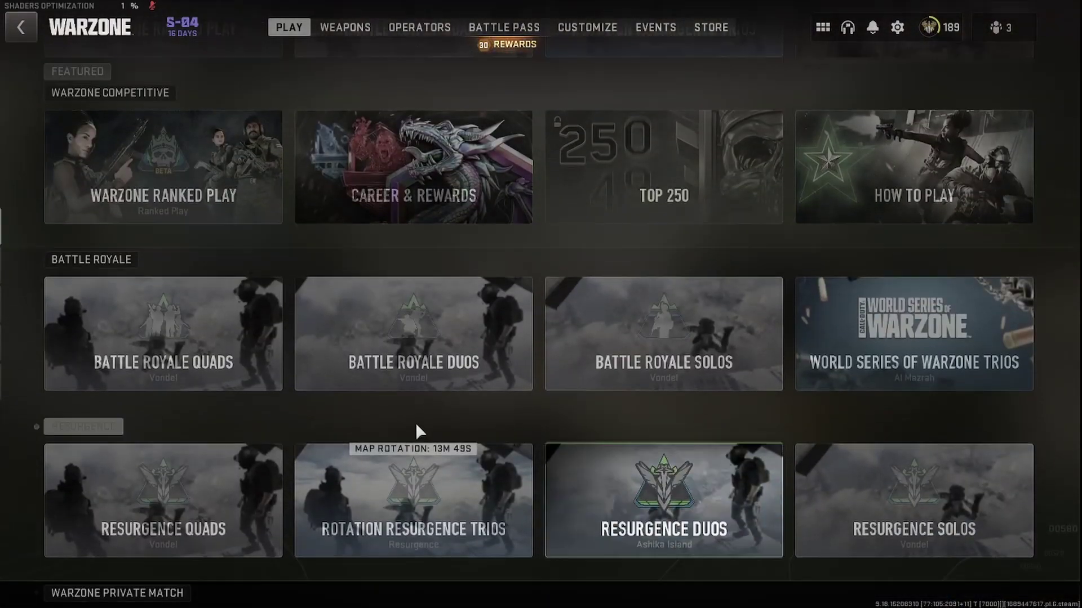
{"action": "scroll", "coordinate": [274, 423], "scroll_direction": "up", "scroll_amount": 5}
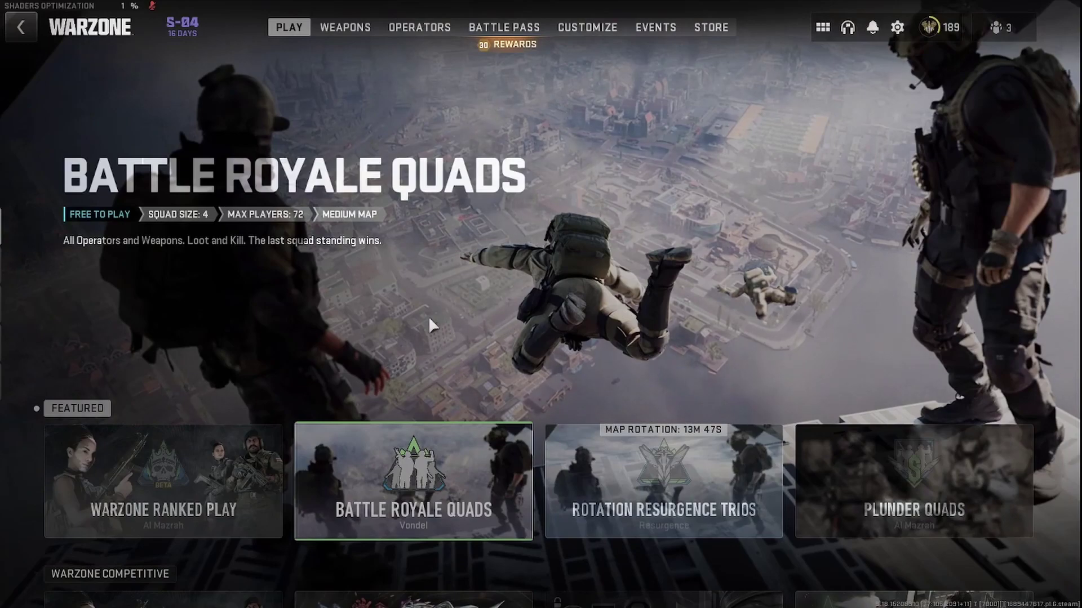